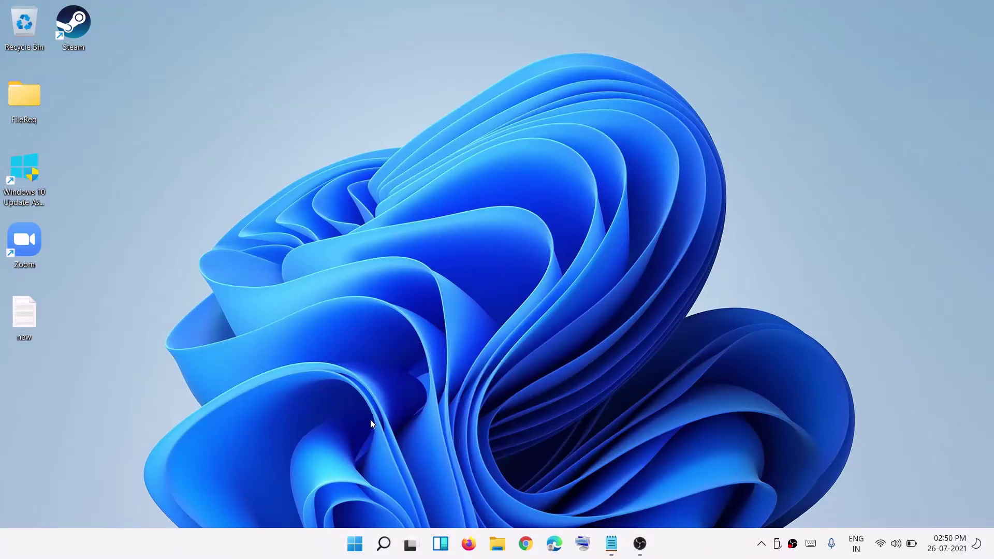
Open the Start menu, then bring up the Win+X quick-link menu of system tools.
left_click(355, 544)
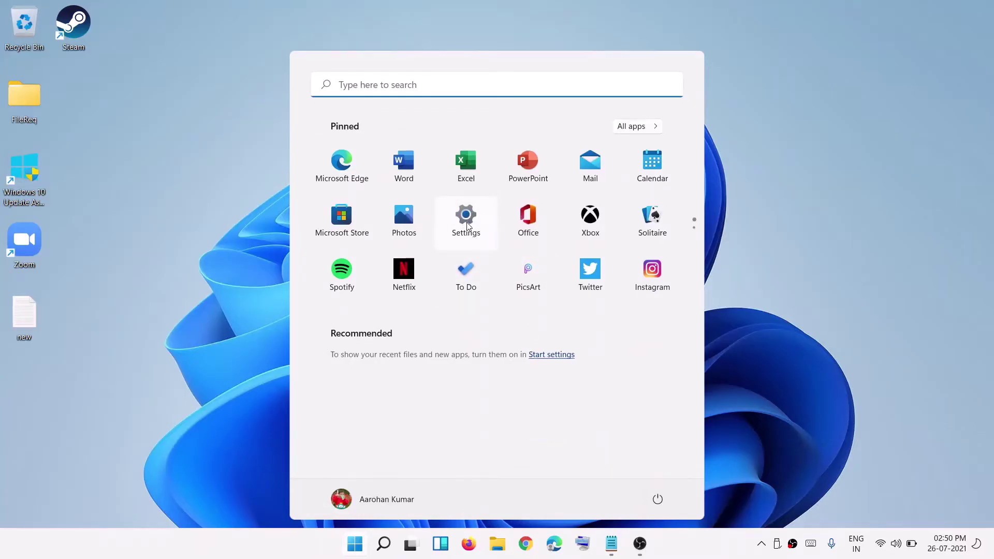
right_click(352, 546)
Launch Settings from the quick-link menu and go to System, then Power & battery.
left_click(333, 410)
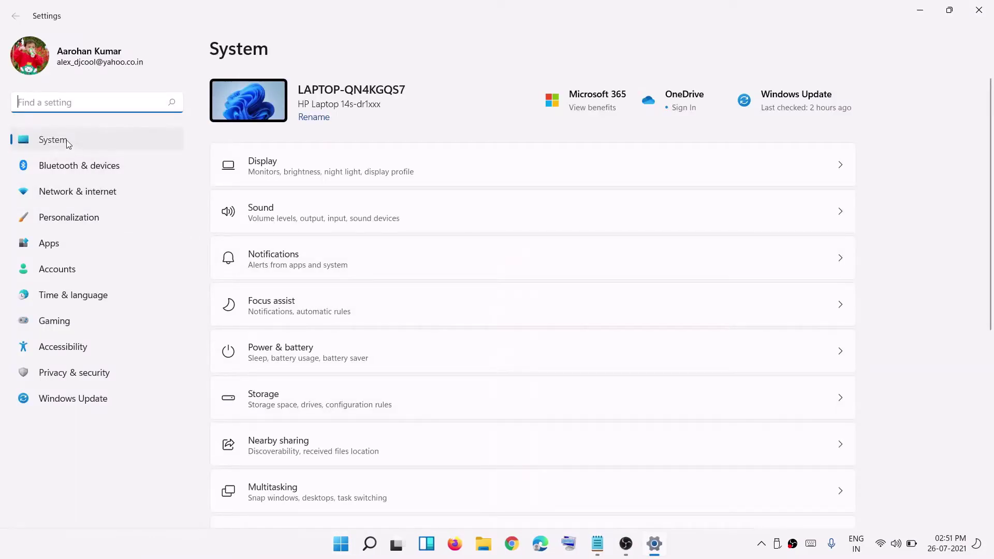
left_click(67, 140)
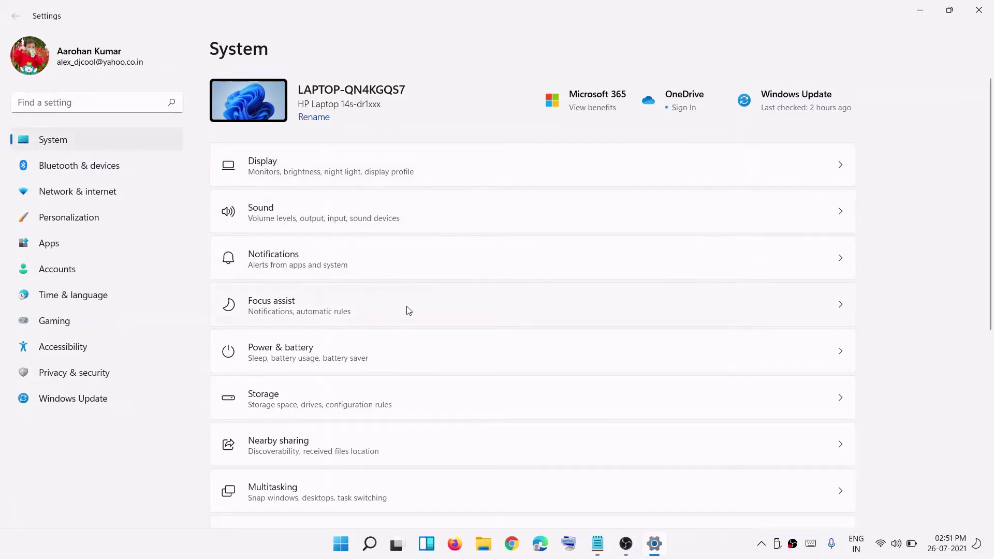
scroll(409, 311, "down", 3)
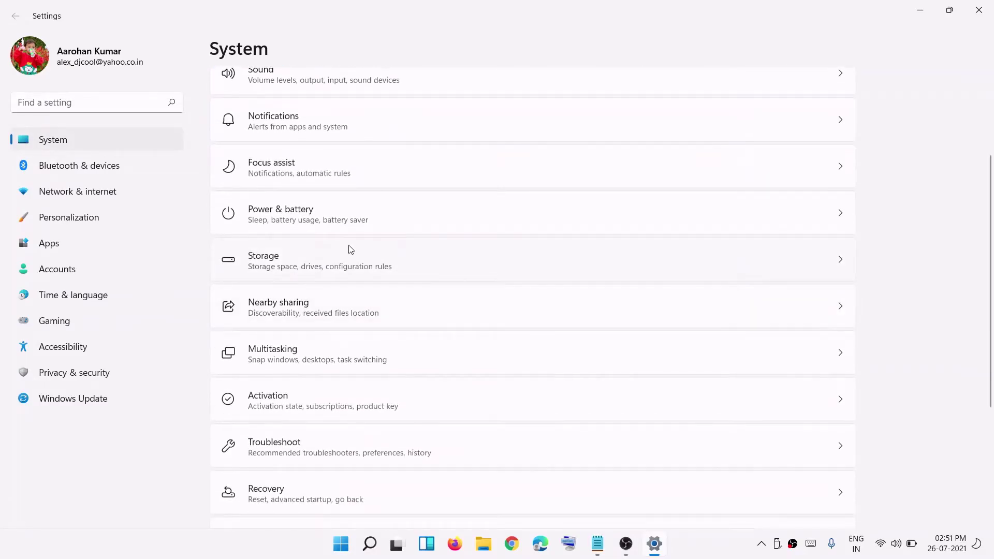
scroll(351, 249, "up", 2)
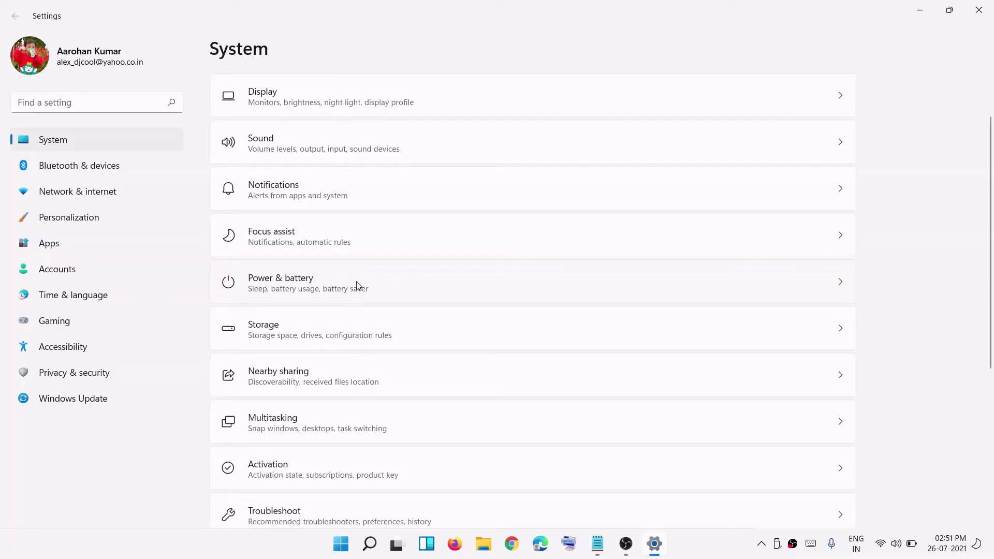
left_click(292, 286)
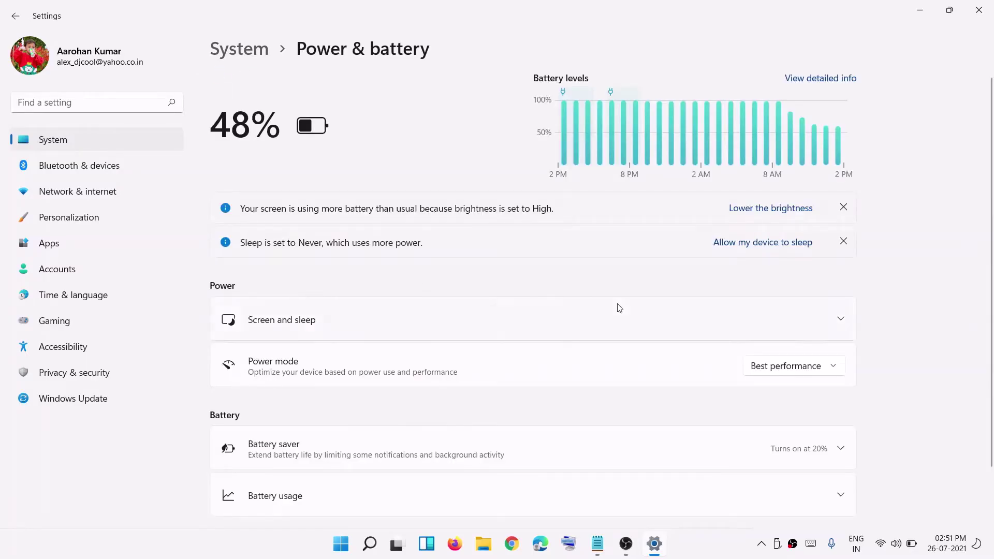
Expand Screen and sleep and check the on-battery screen-off timeout, leaving it at Never.
scroll(530, 310, "down", 2)
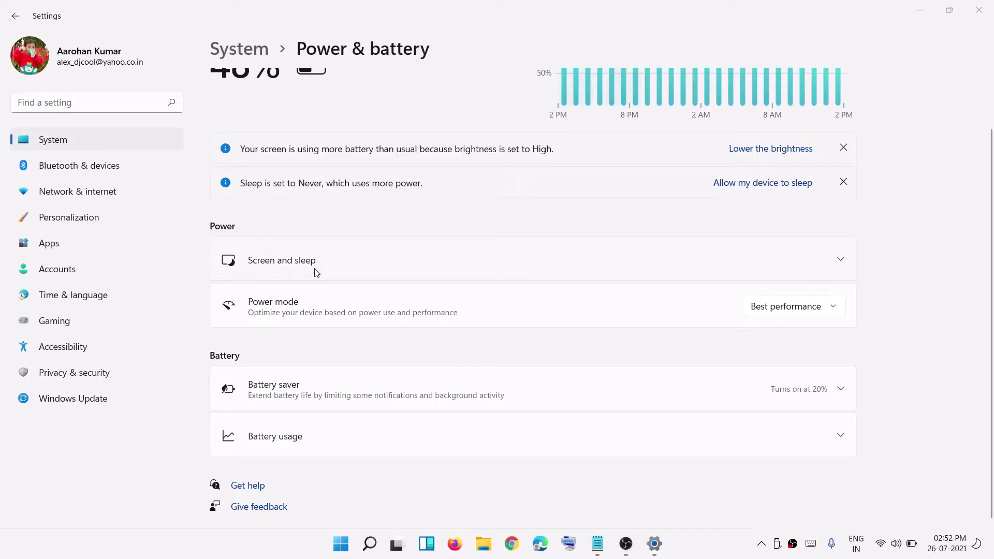
left_click(841, 262)
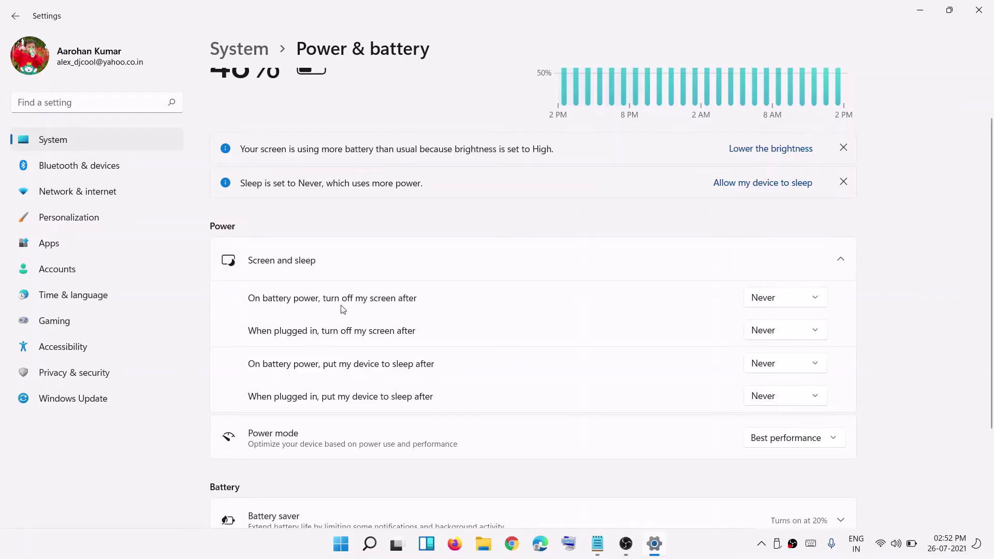
left_click(814, 299)
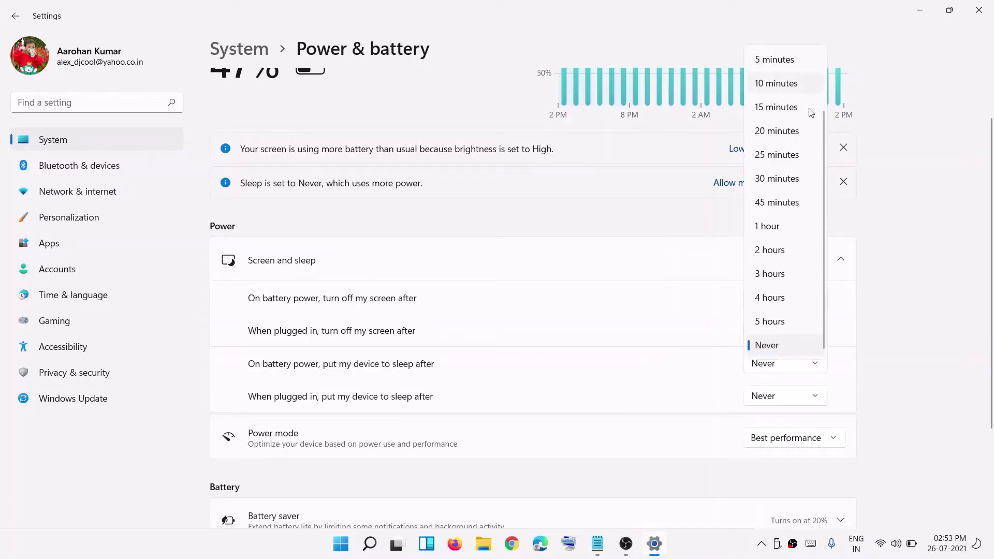
left_click(906, 299)
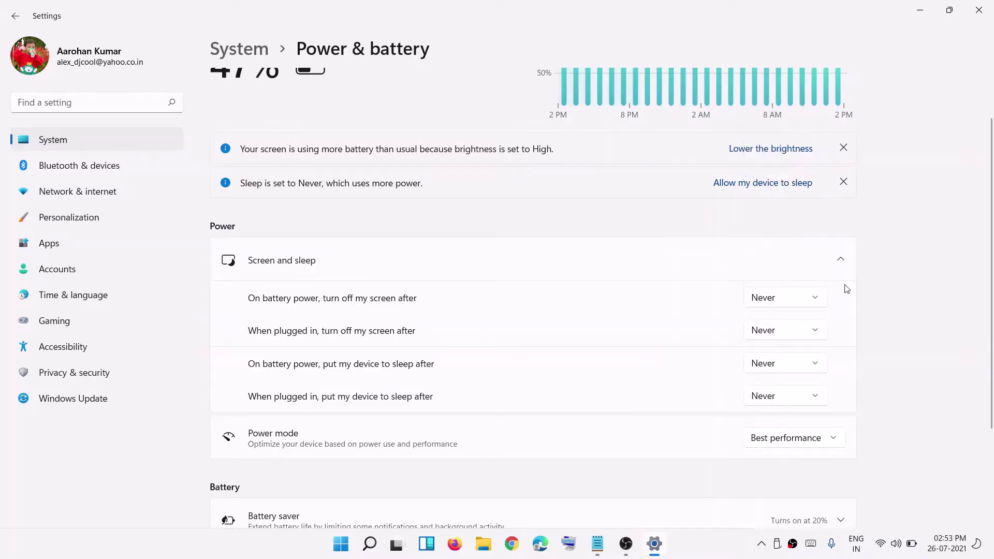
left_click(708, 542)
left_click(785, 332)
left_click(872, 325)
left_click(825, 369)
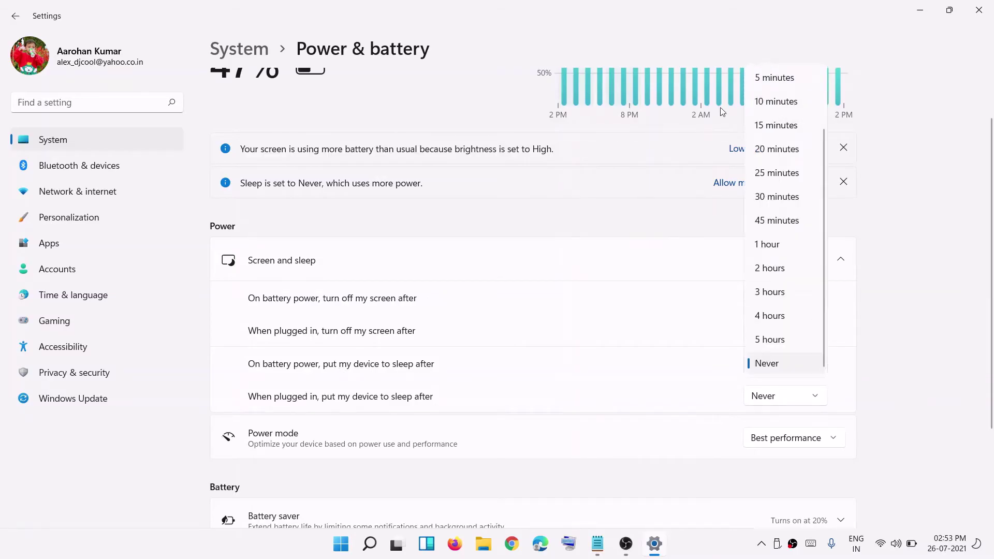
left_click(889, 380)
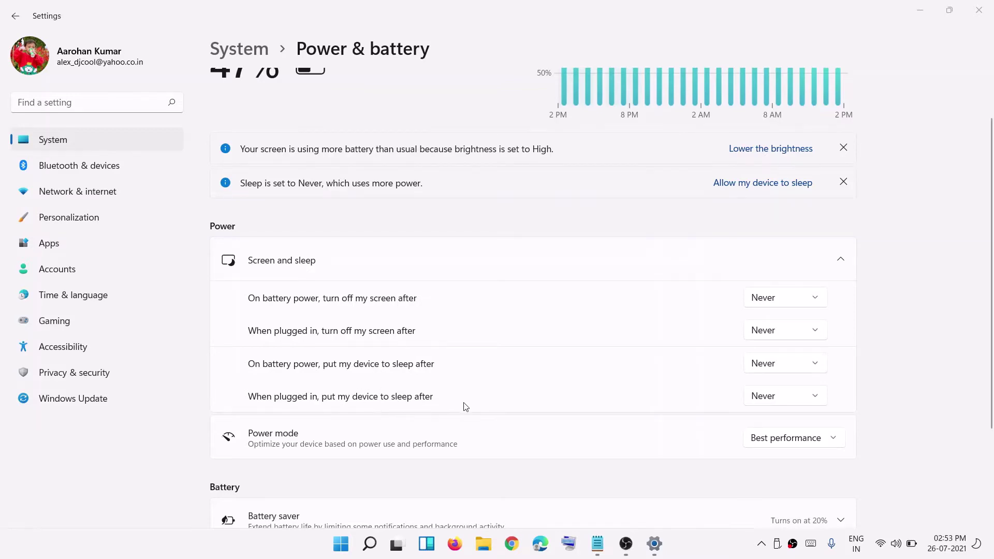
left_click(794, 402)
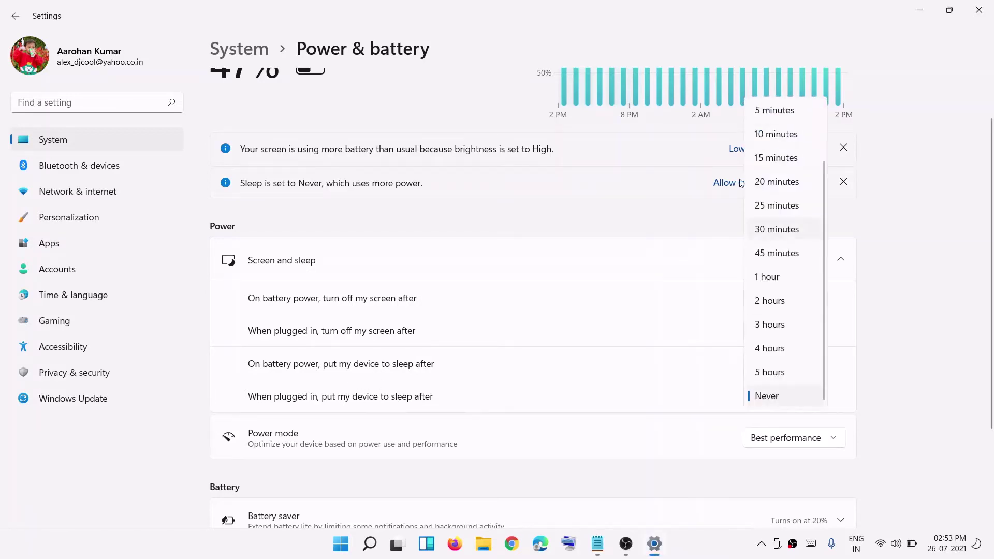
left_click(885, 367)
scroll(375, 414, "down", 2)
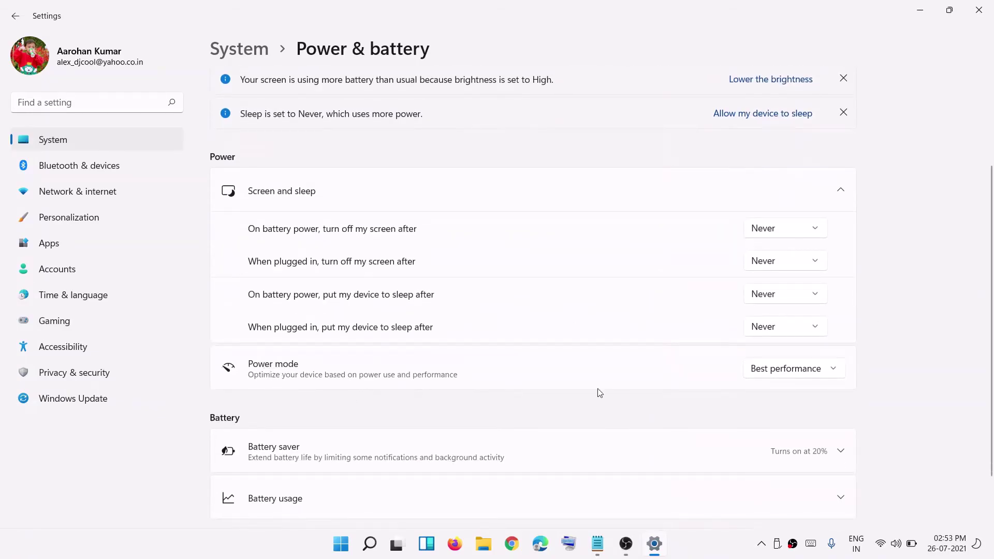
Keep power mode at Best performance and expand the Battery saver card.
left_click(831, 370)
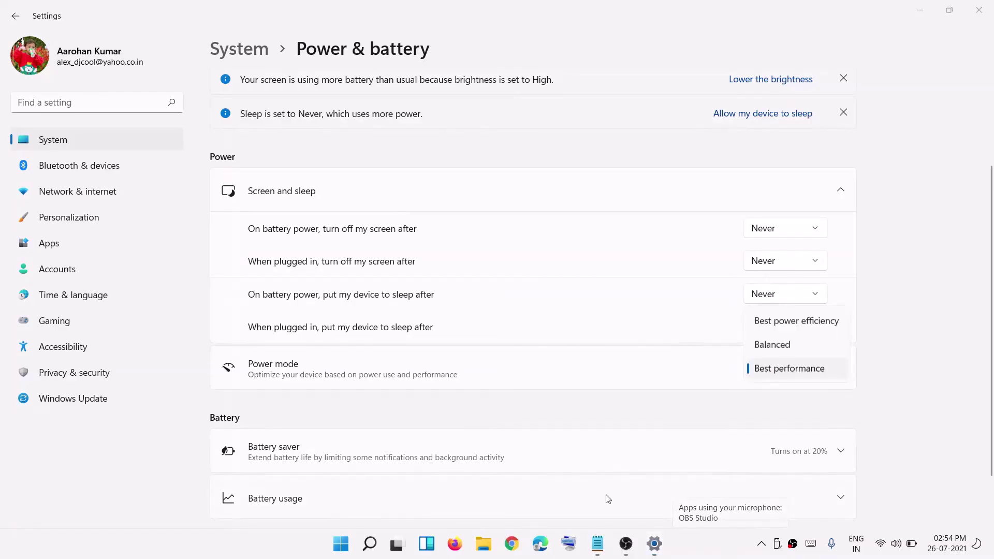
scroll(548, 470, "down", 2)
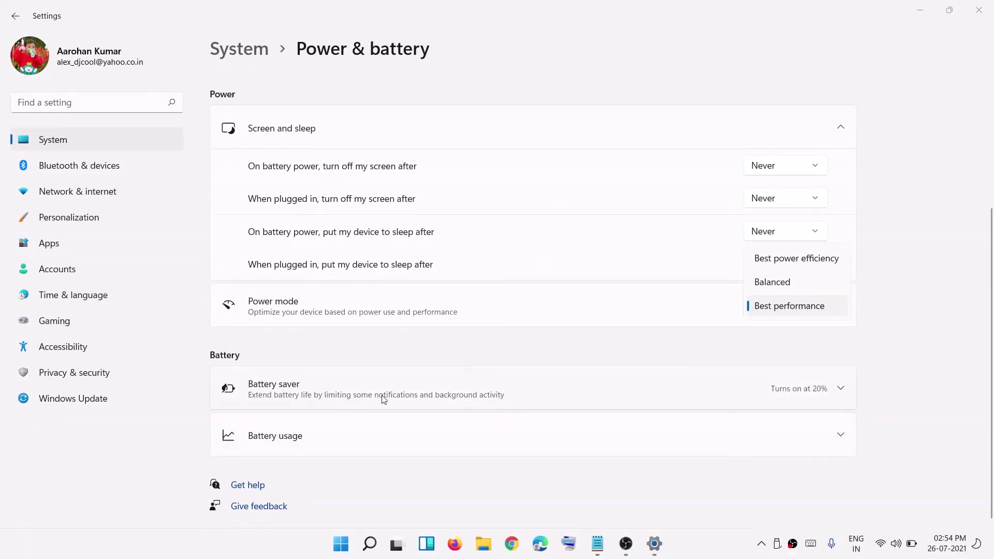
left_click(841, 392)
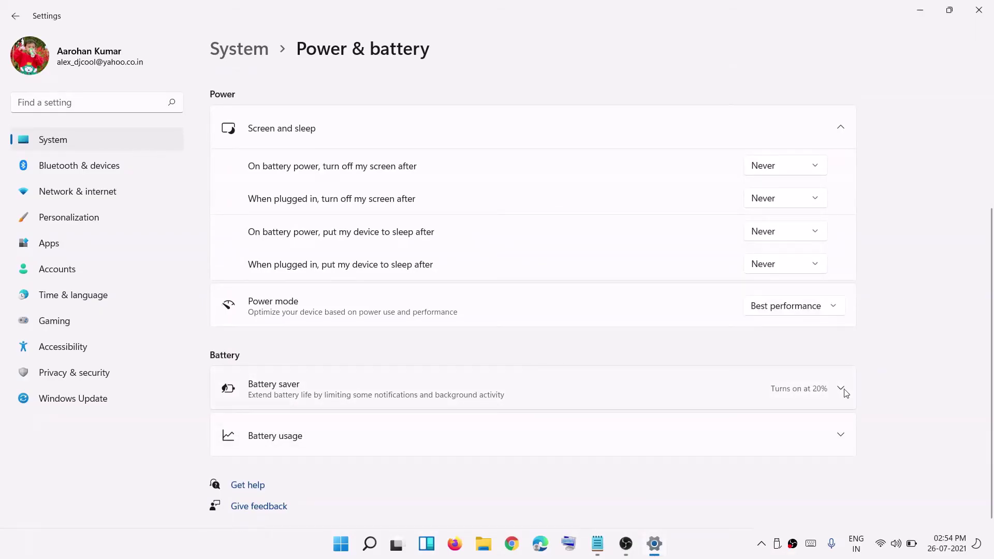
left_click(842, 389)
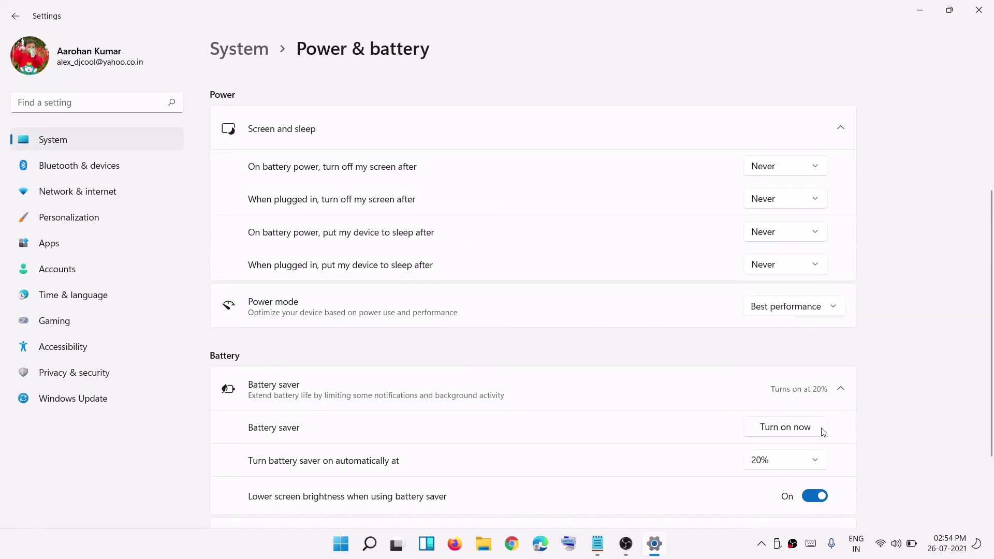
left_click(709, 548)
left_click(817, 464)
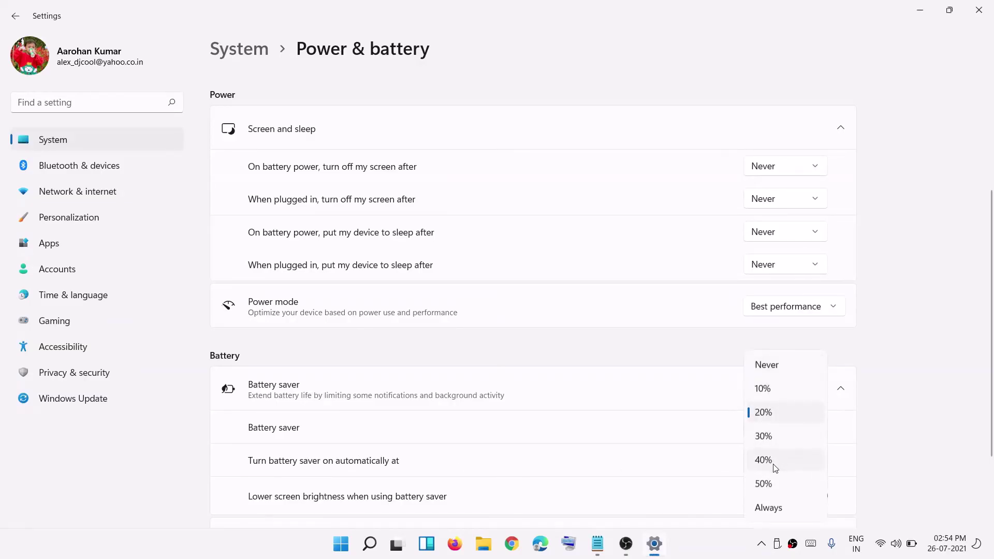
left_click(883, 472)
scroll(406, 464, "down", 1)
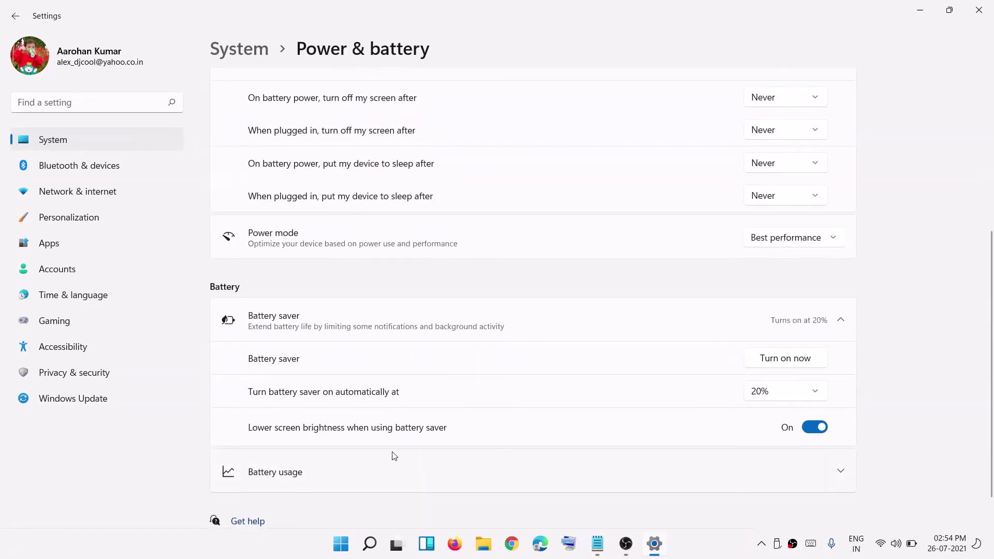
left_click(799, 428)
scroll(596, 437, "up", 5)
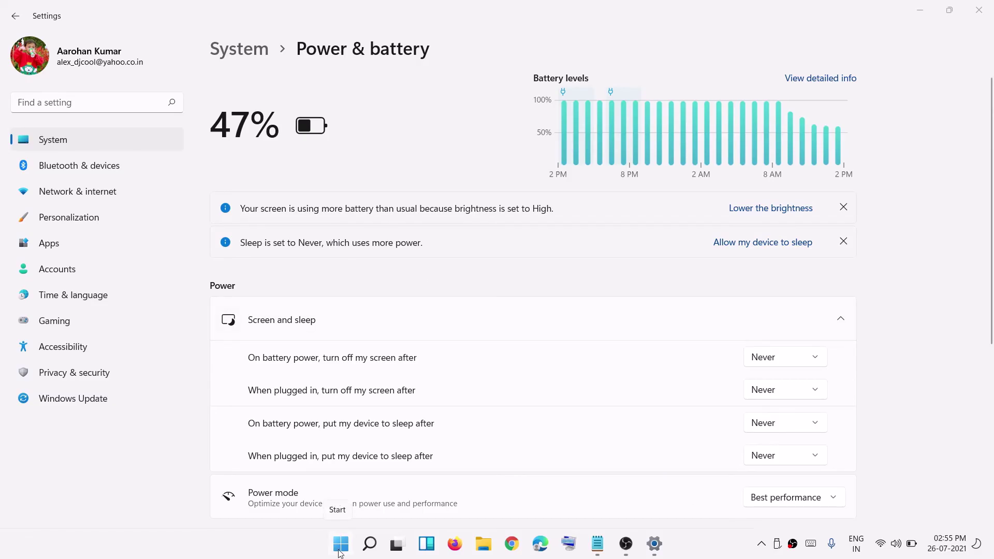
Search the Start menu for 'control' and launch Control Panel.
left_click(341, 548)
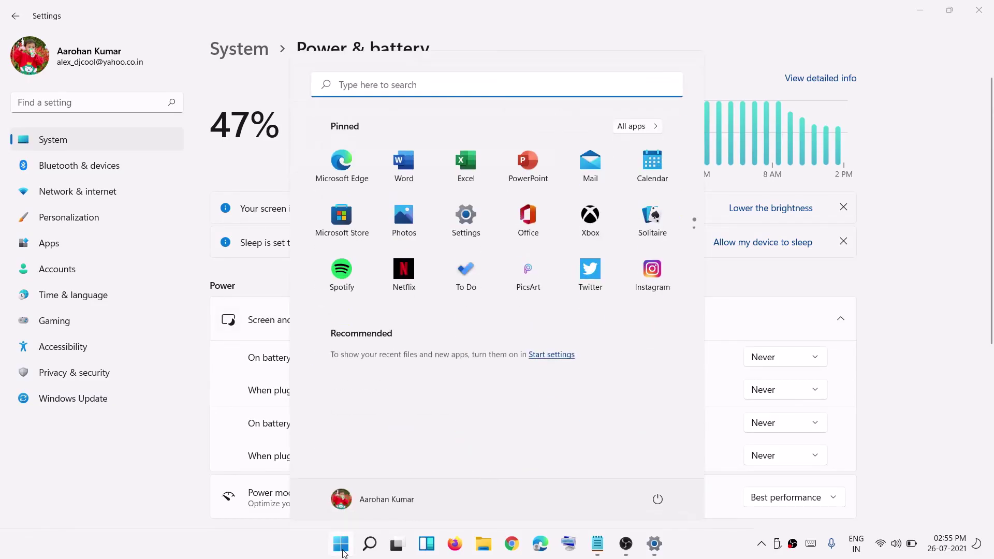
left_click(341, 549)
left_click(341, 548)
type("control")
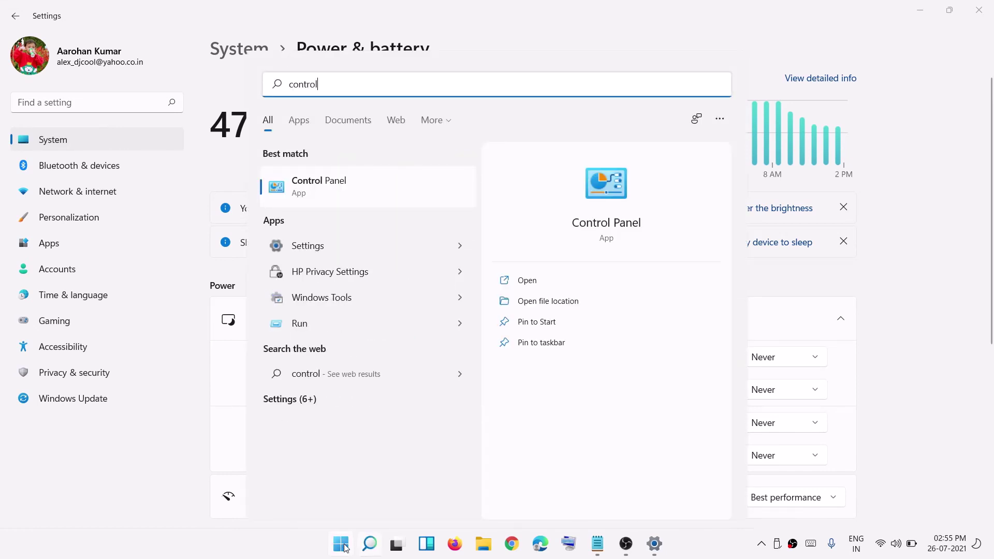
left_click(319, 182)
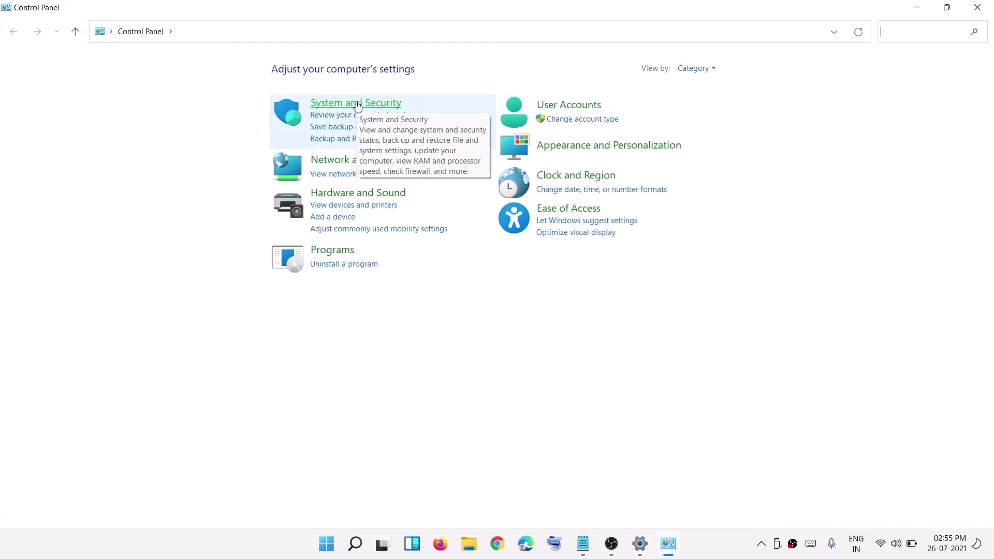
Go to System and Security, Power Options, and open the HP Recommended plan's settings.
left_click(345, 106)
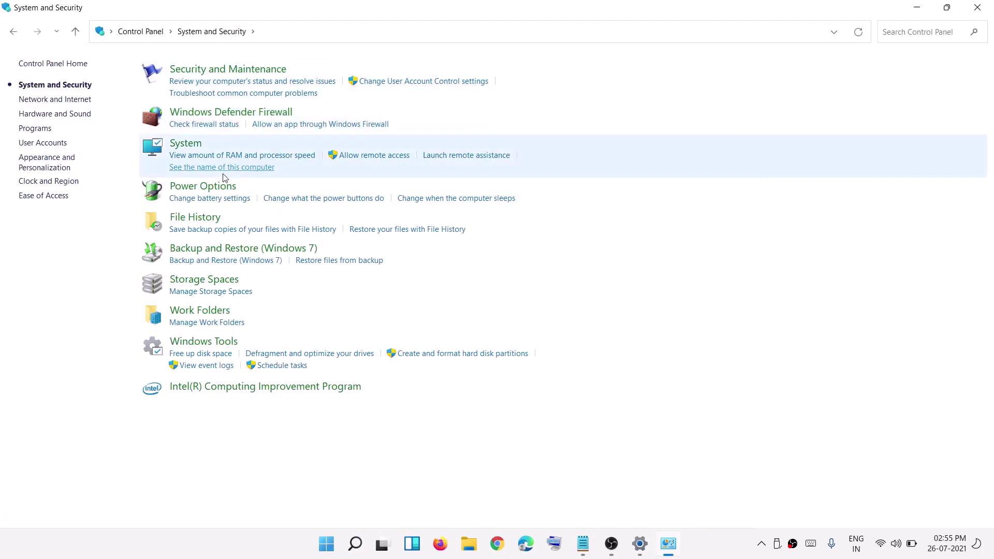
left_click(212, 188)
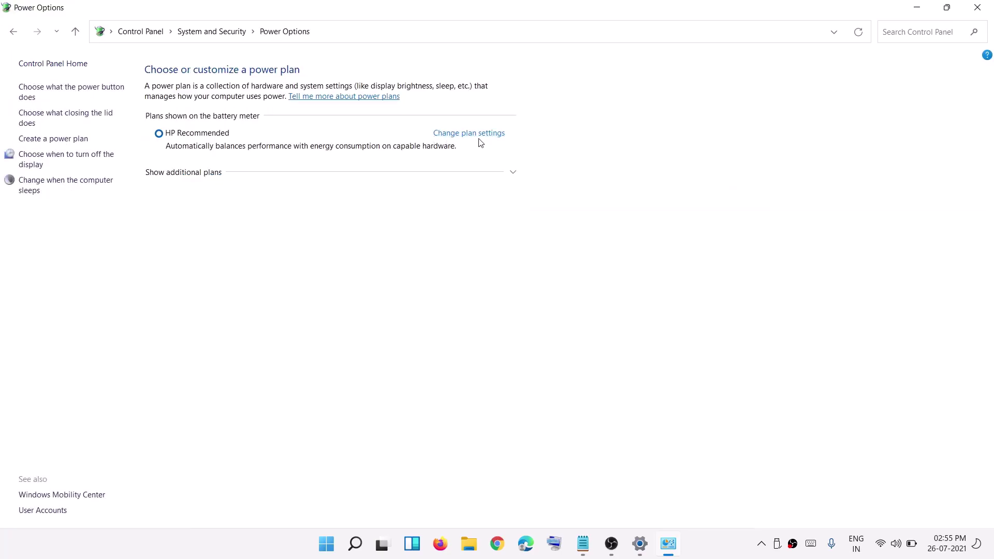
left_click(470, 135)
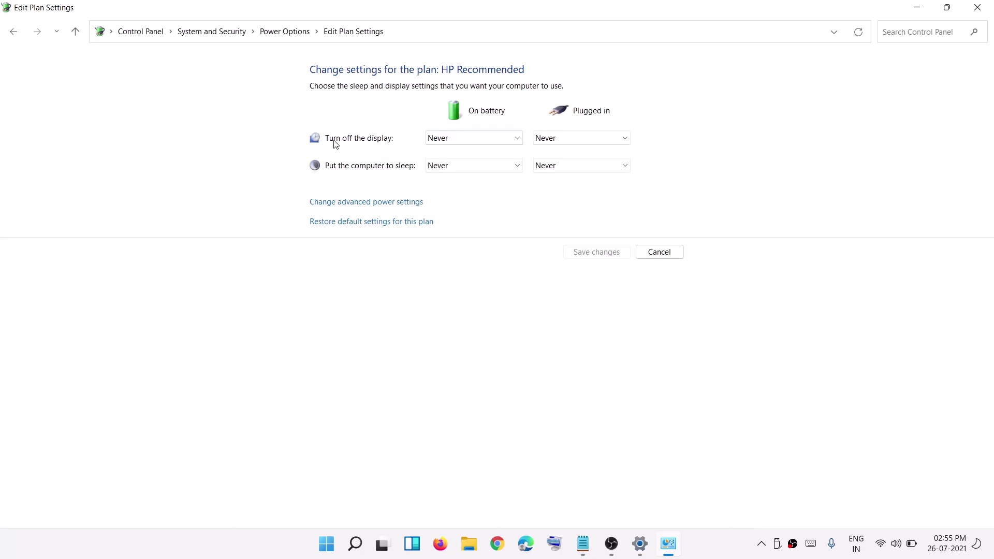
left_click(477, 140)
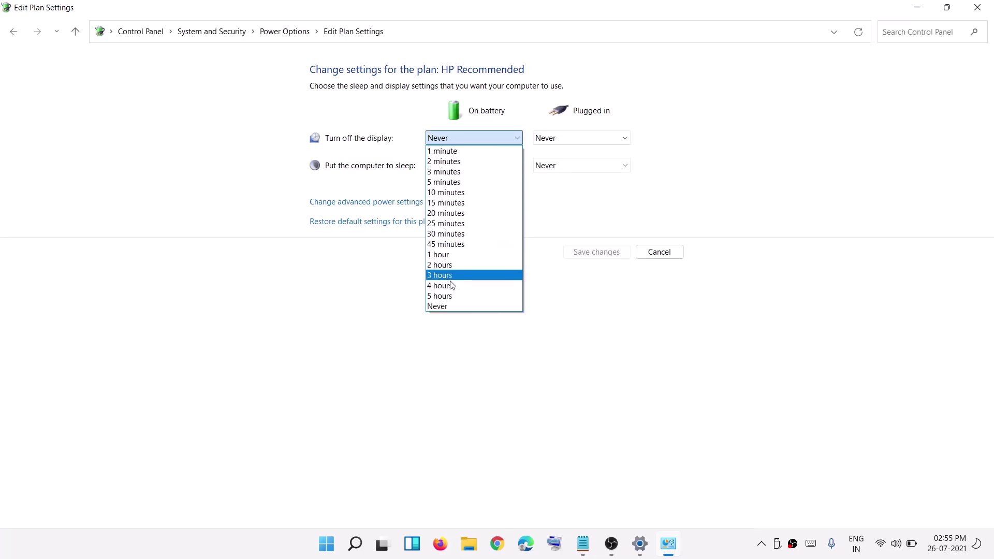
left_click(381, 130)
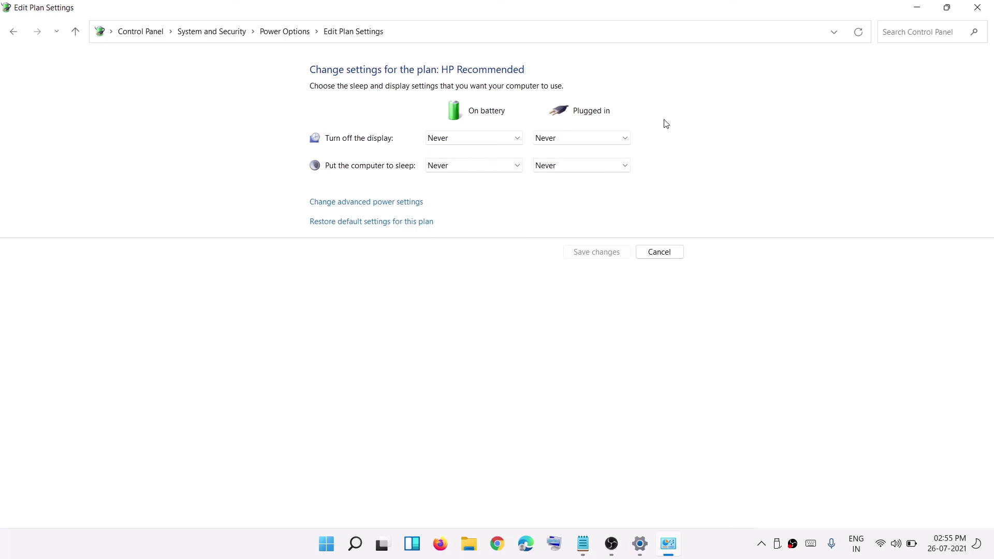
left_click(716, 550)
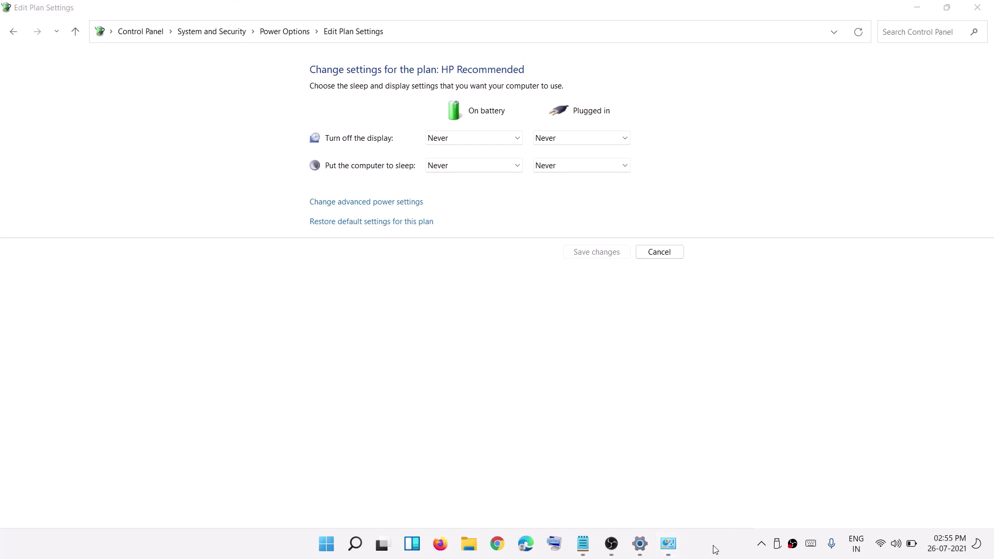